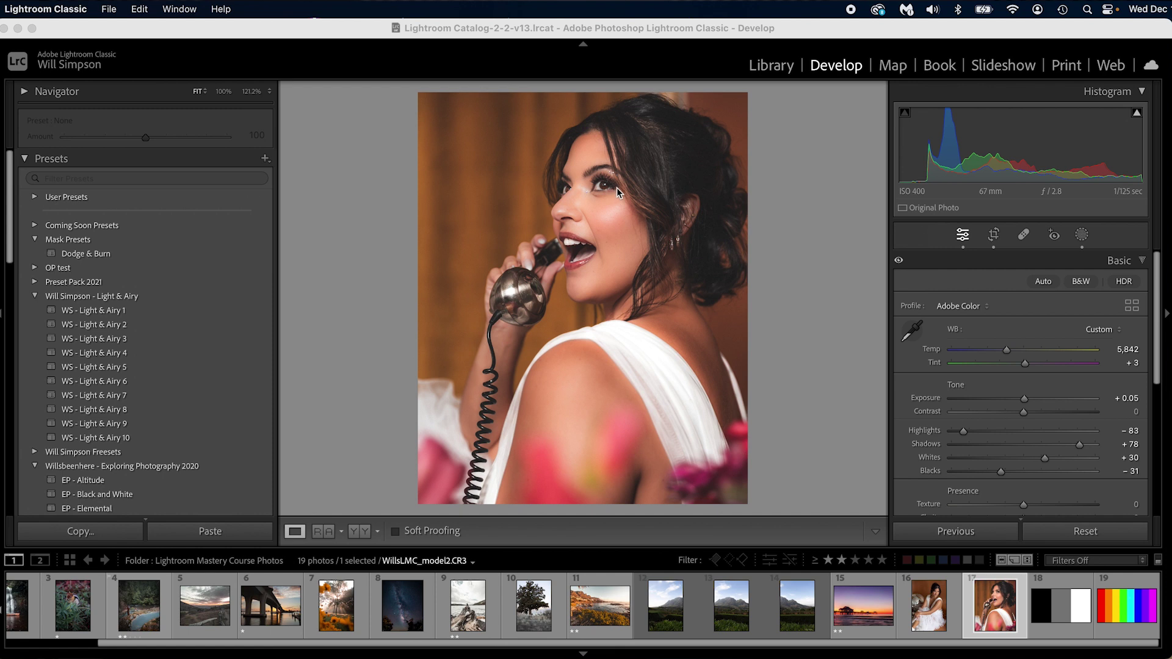
Bring the Lightroom Classic window with the edited portrait in Develop to the front.
{"action": "left_click", "coordinate": [453, 148]}
Dismiss the portrait's context menu and scroll Presets down to Willsbeenhere - Exploring Photography 2020.
{"action": "right_click", "coordinate": [455, 145]}
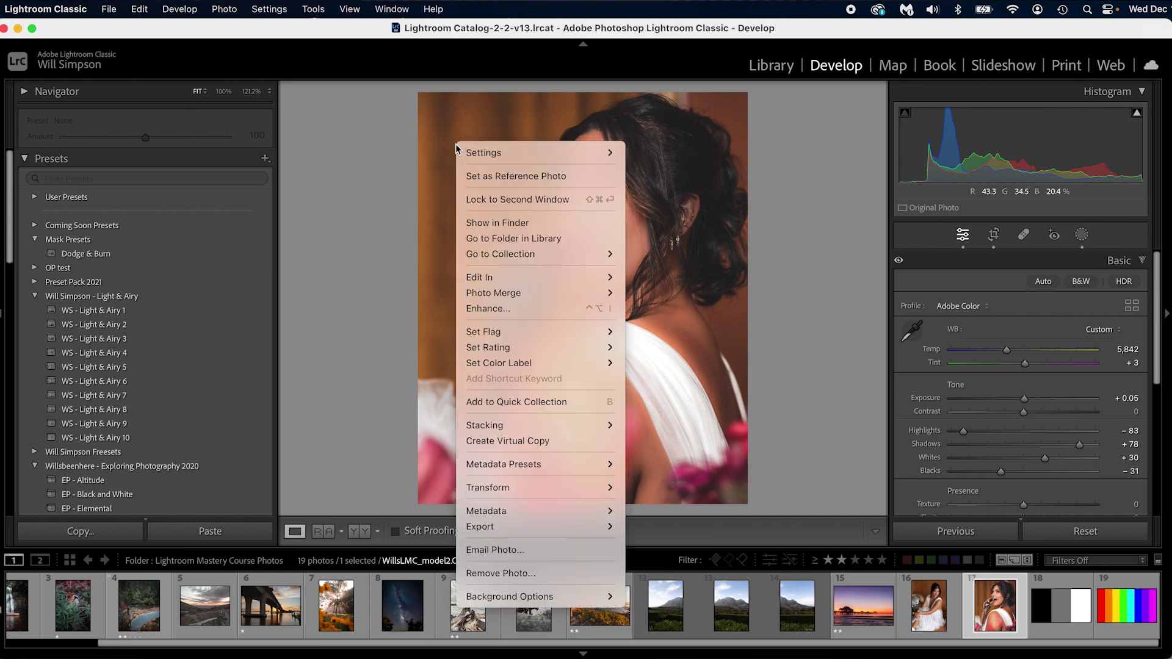
{"action": "mouse_move", "coordinate": [566, 521]}
{"action": "left_click", "coordinate": [680, 379]}
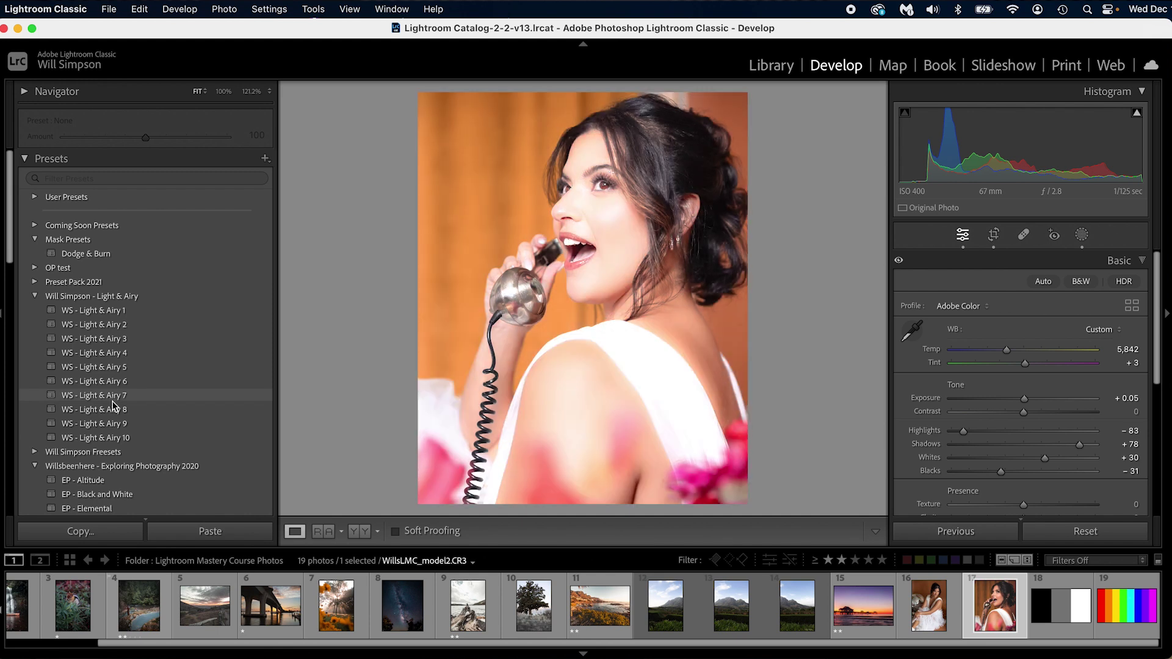
{"action": "scroll", "coordinate": [112, 427], "scroll_direction": "down", "scroll_amount": 3}
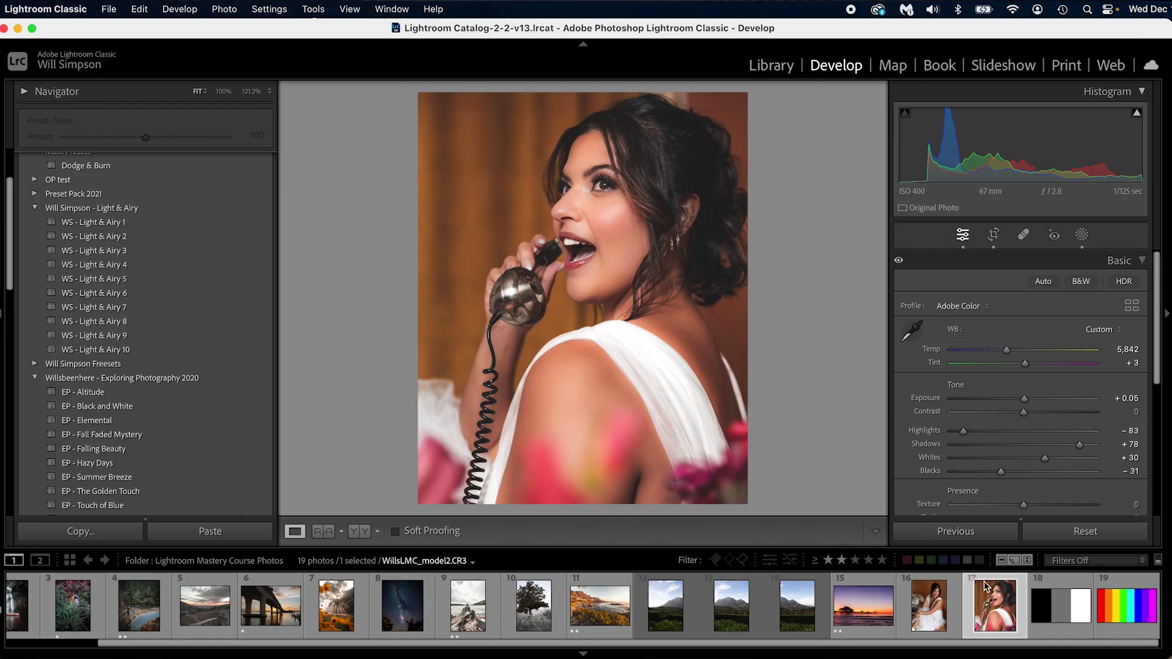
Create a virtual copy of WillsLMC_model2.CR3 (Copy 1) from the photo's context menu.
{"action": "right_click", "coordinate": [983, 583]}
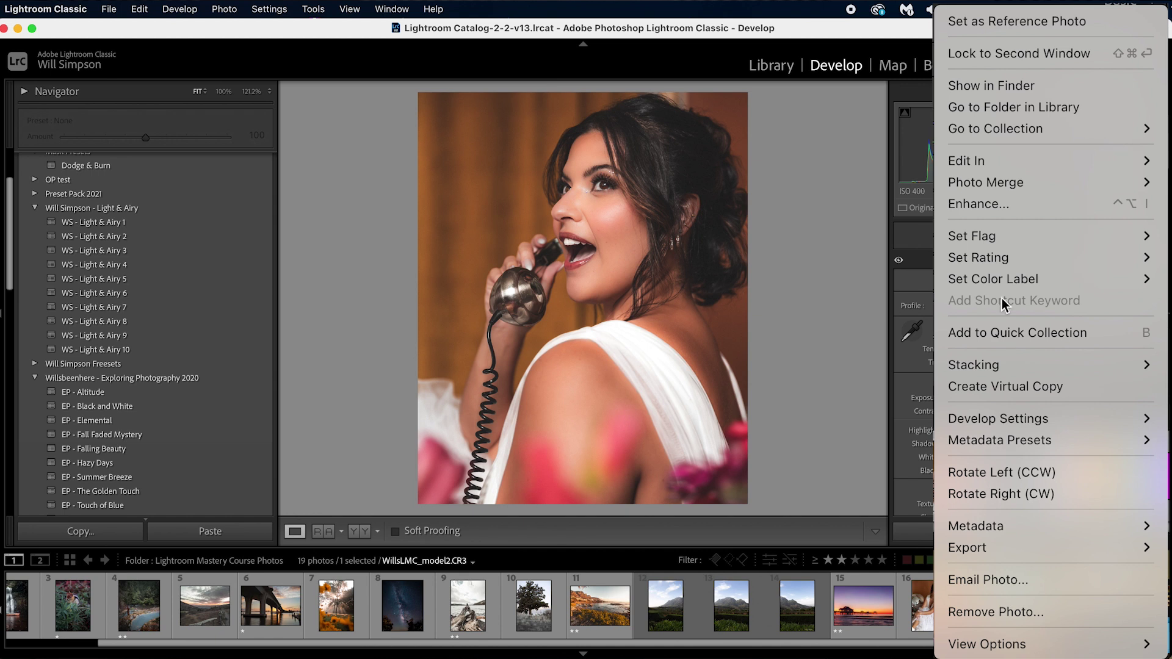
{"action": "left_click", "coordinate": [998, 386]}
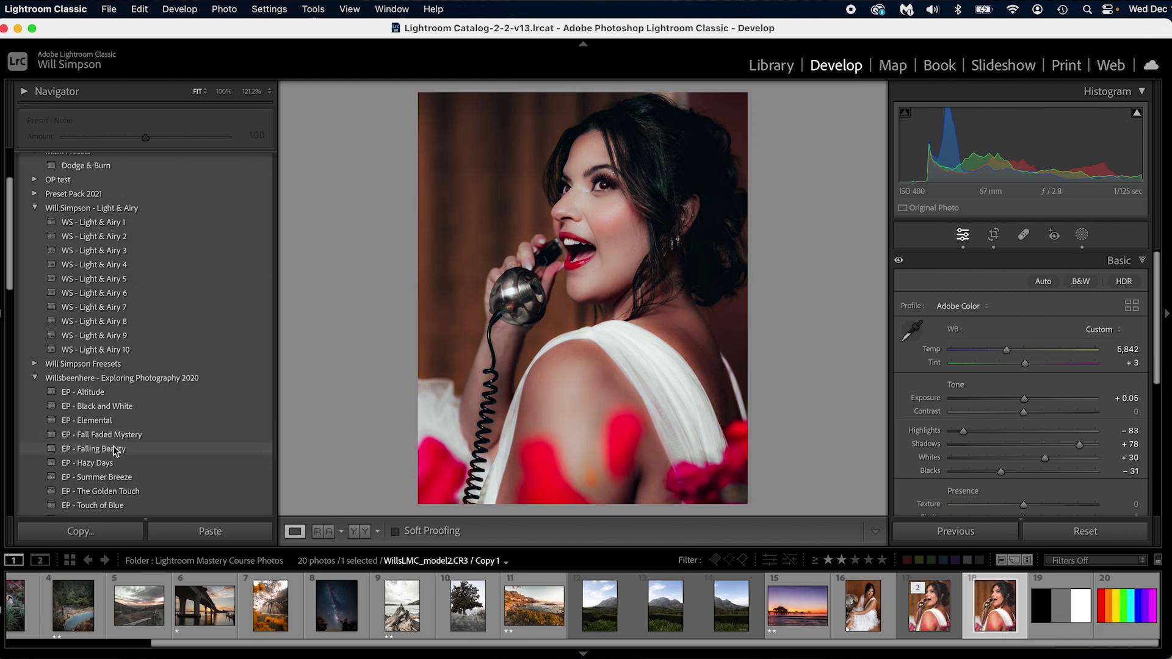
Apply EP - Falling Beauty to Copy 1, comparing it against the original and back.
{"action": "left_click", "coordinate": [113, 448]}
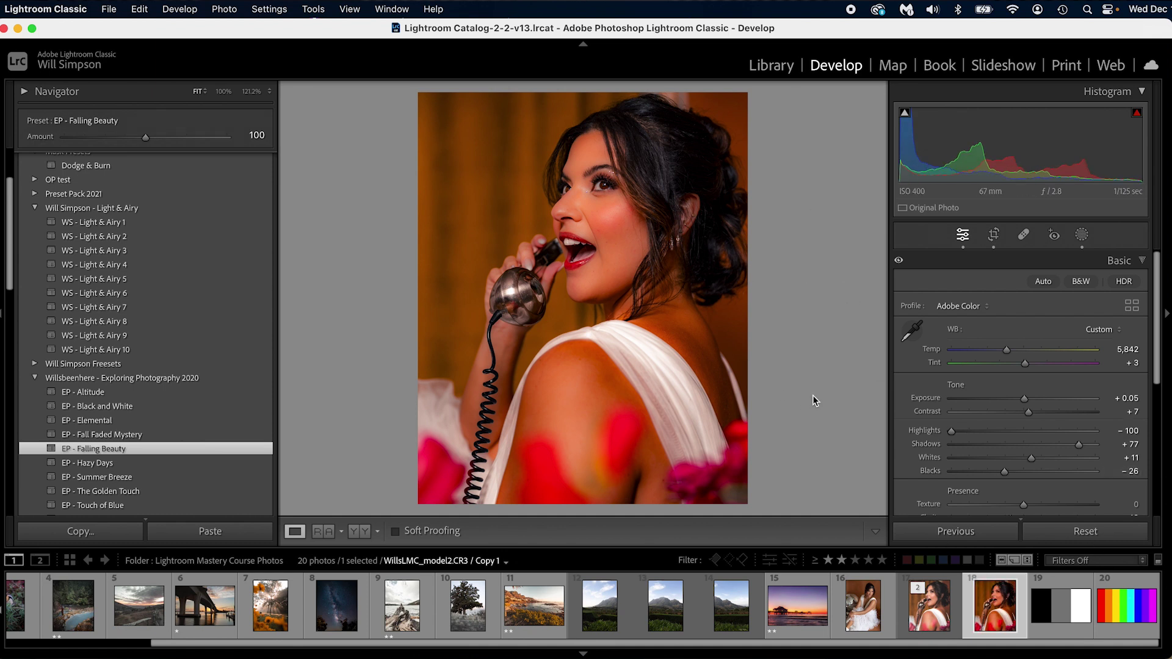
{"action": "key", "text": "Left"}
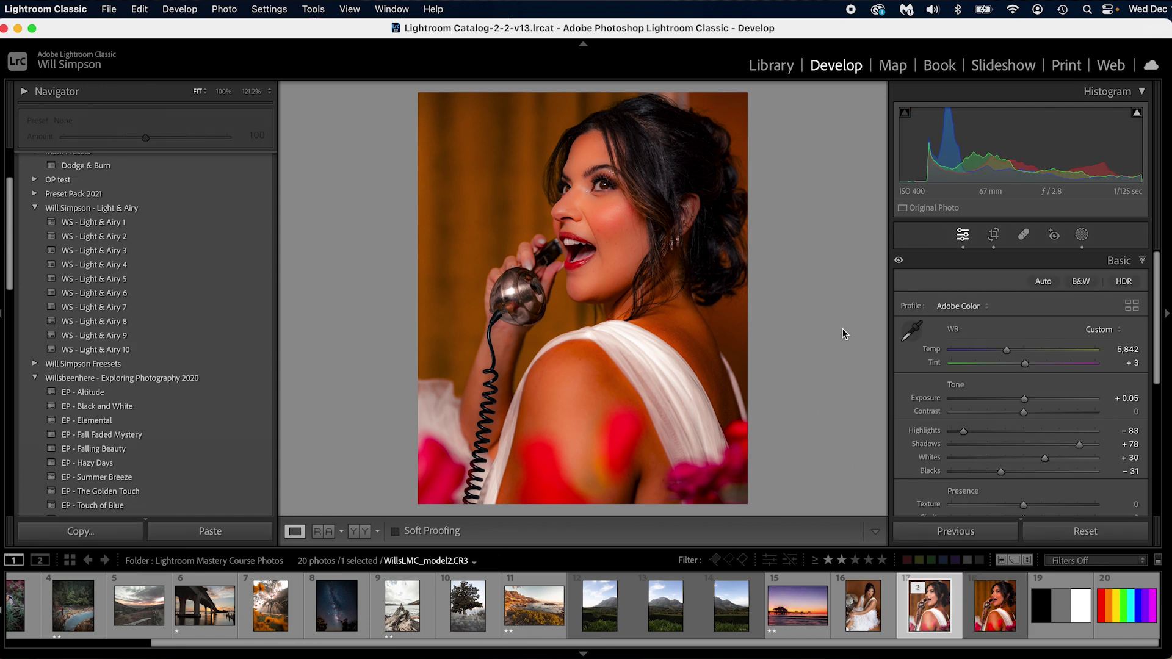
{"action": "key", "text": "Right"}
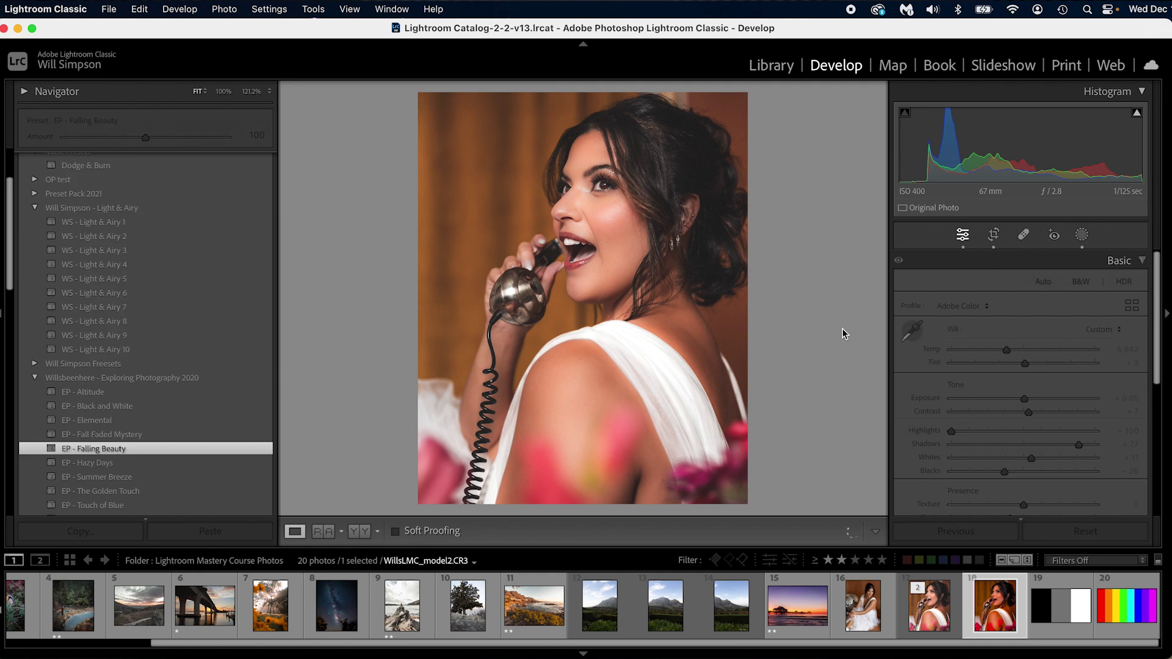
Create virtual copy Copy 2 with Cmd+' and apply the EP - Tranquil Turquoise preset.
{"action": "right_click", "coordinate": [987, 595]}
{"action": "key", "text": "Escape"}
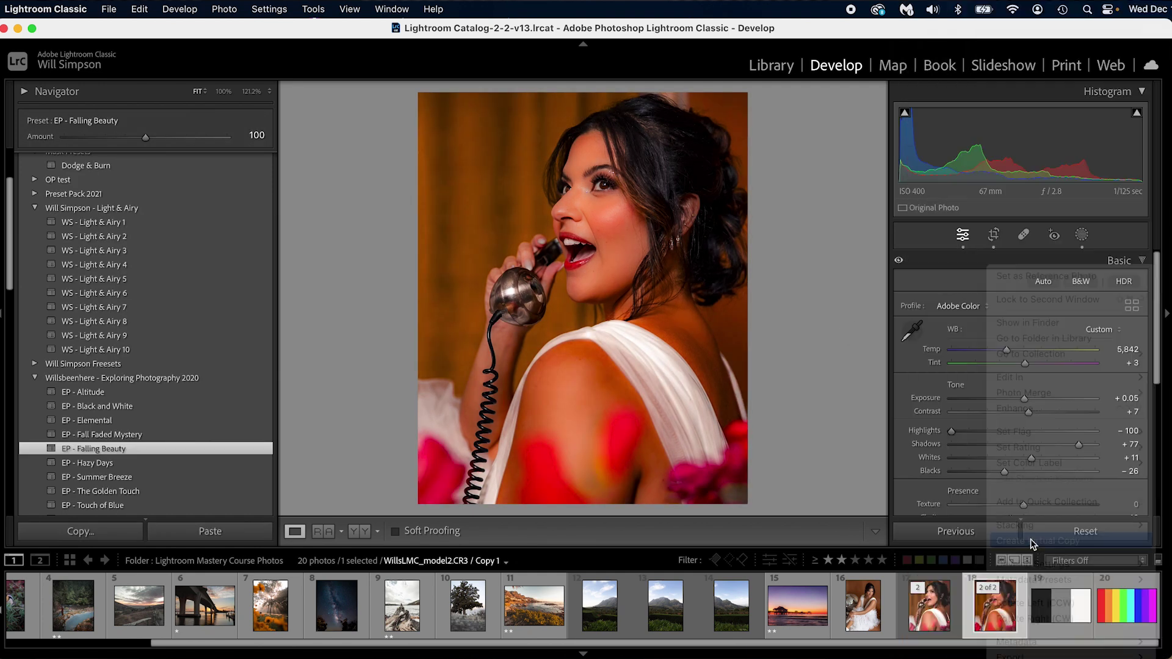
{"action": "key", "text": "super+apostrophe"}
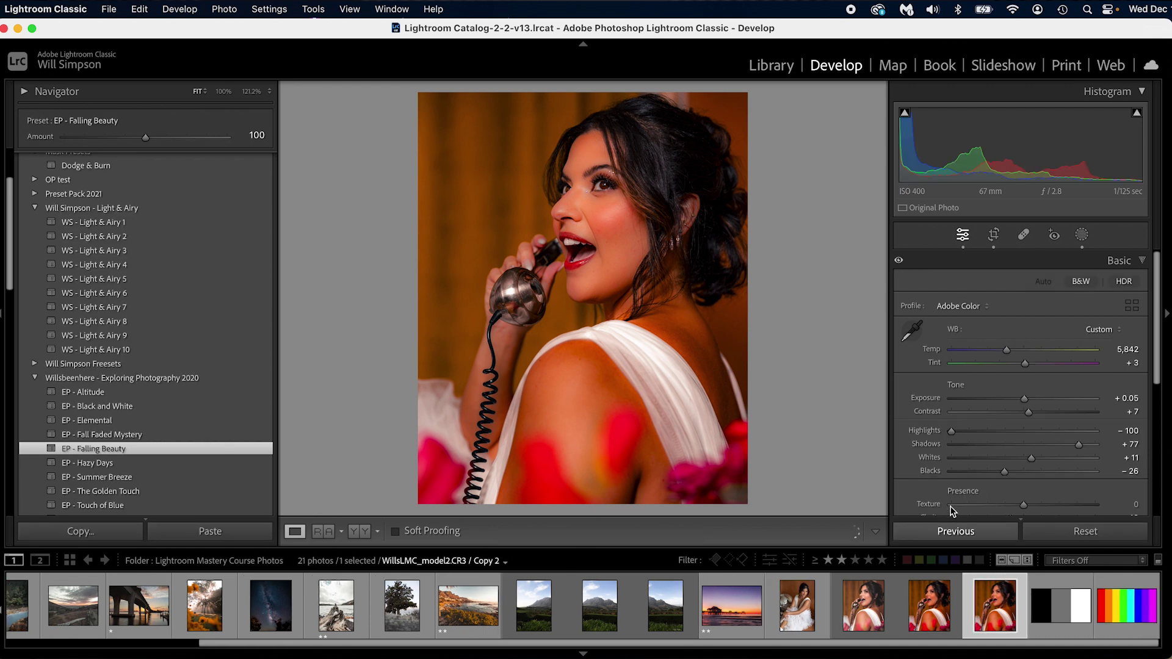
{"action": "scroll", "coordinate": [110, 406], "scroll_direction": "down", "scroll_amount": 4}
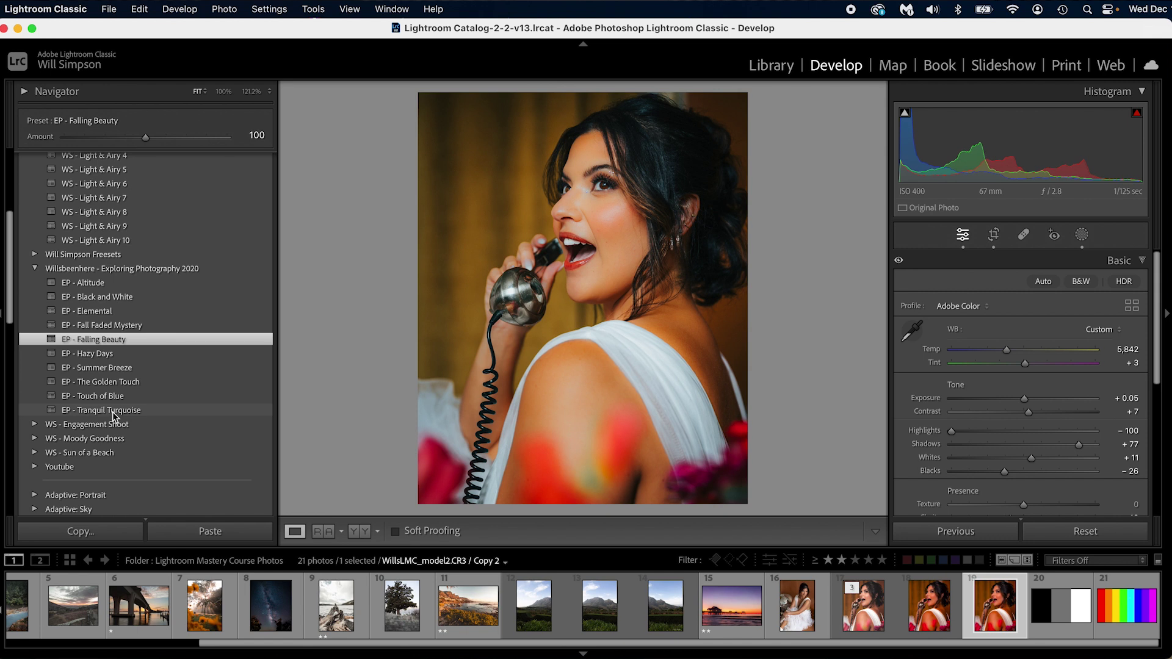
{"action": "left_click", "coordinate": [113, 411]}
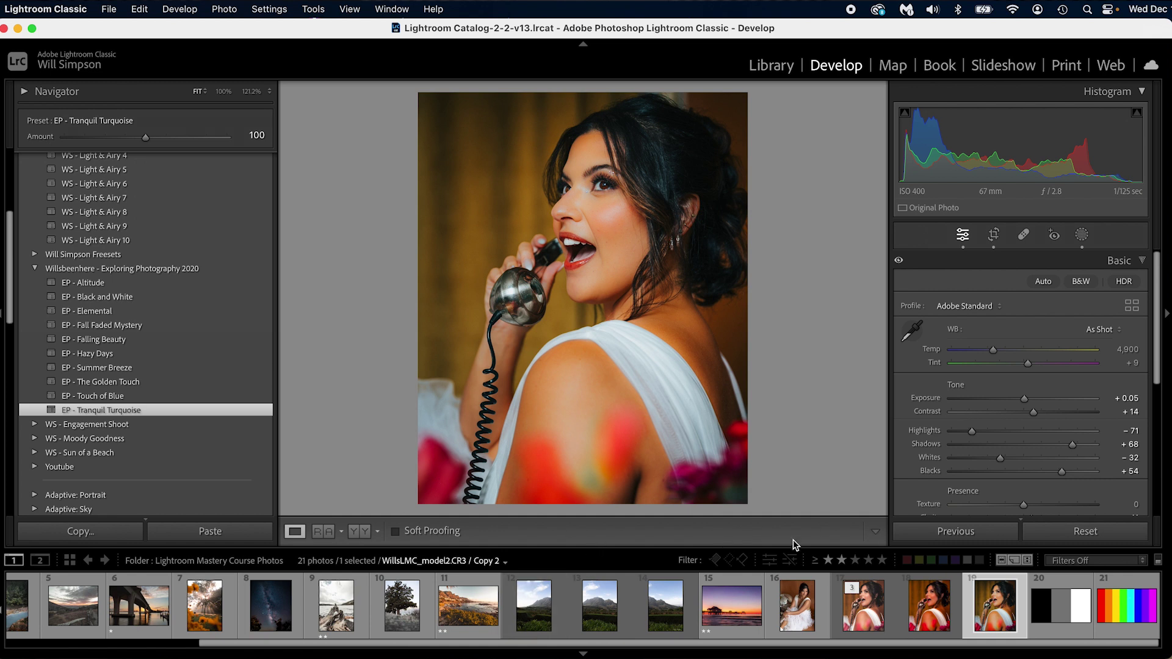
Shift-select the original and both virtual copies in the filmstrip, making the original the lead photo.
{"action": "left_click", "coordinate": [880, 607], "text": "shift"}
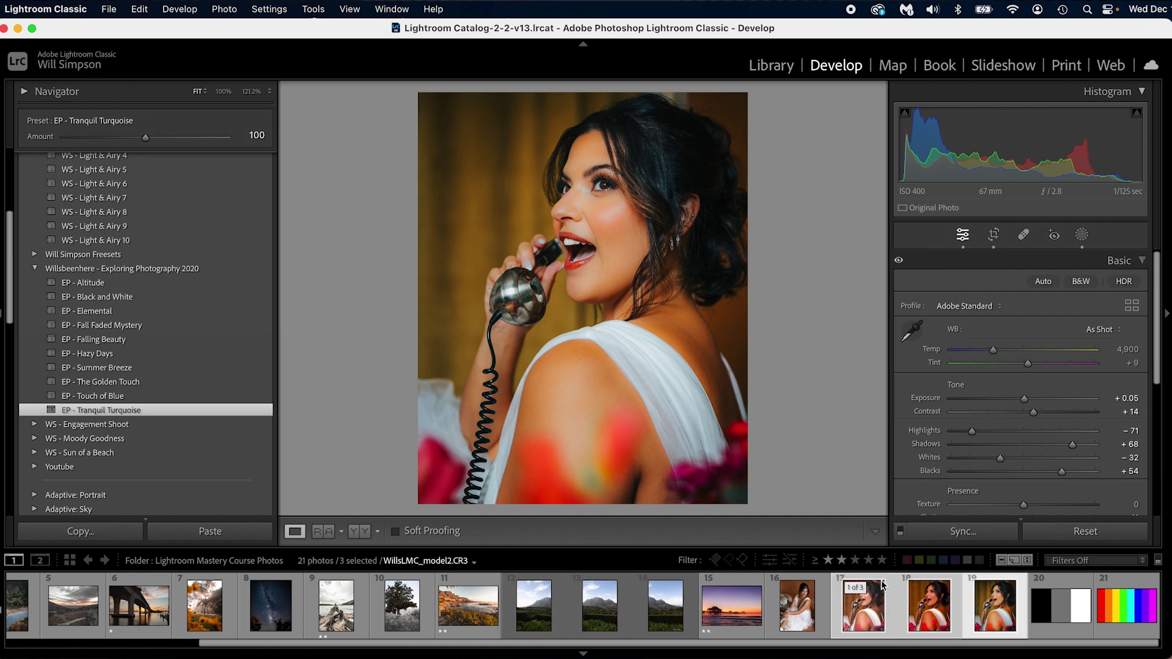
{"action": "right_click", "coordinate": [884, 583]}
{"action": "mouse_move", "coordinate": [887, 472]}
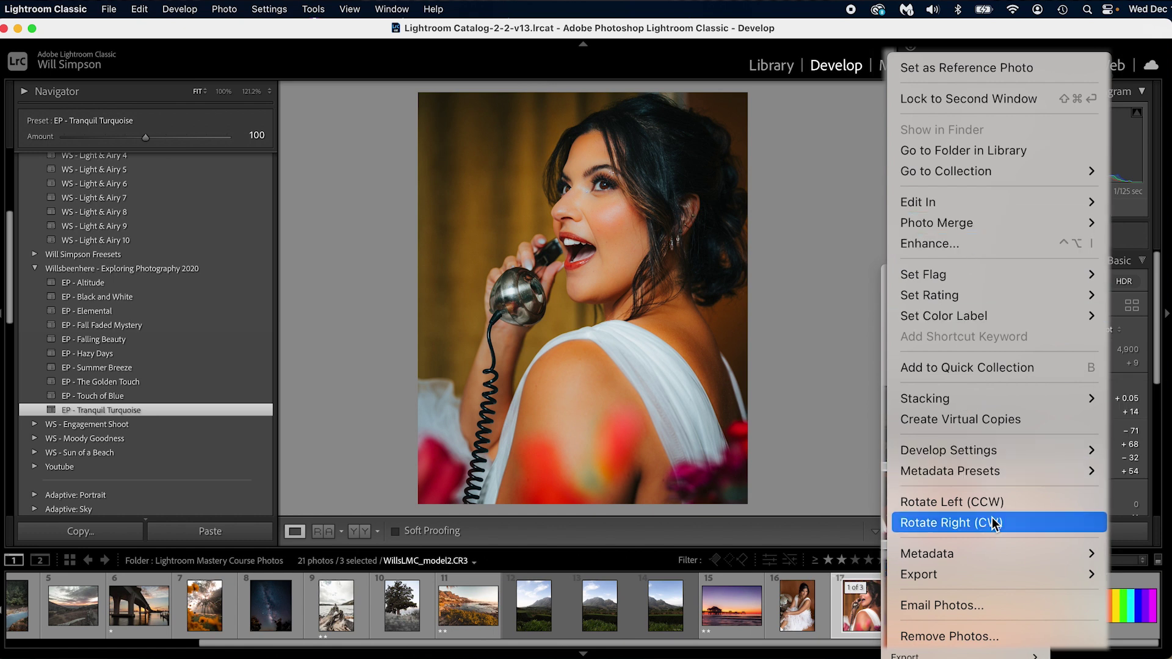
{"action": "mouse_move", "coordinate": [981, 576]}
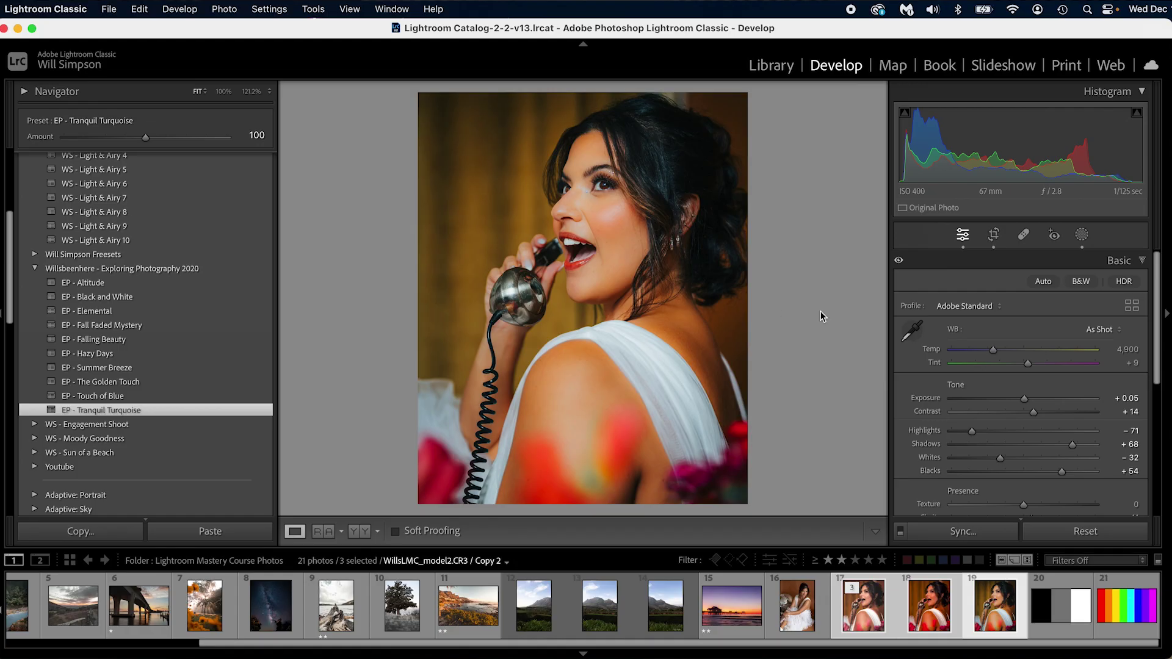
{"action": "left_click", "coordinate": [874, 601]}
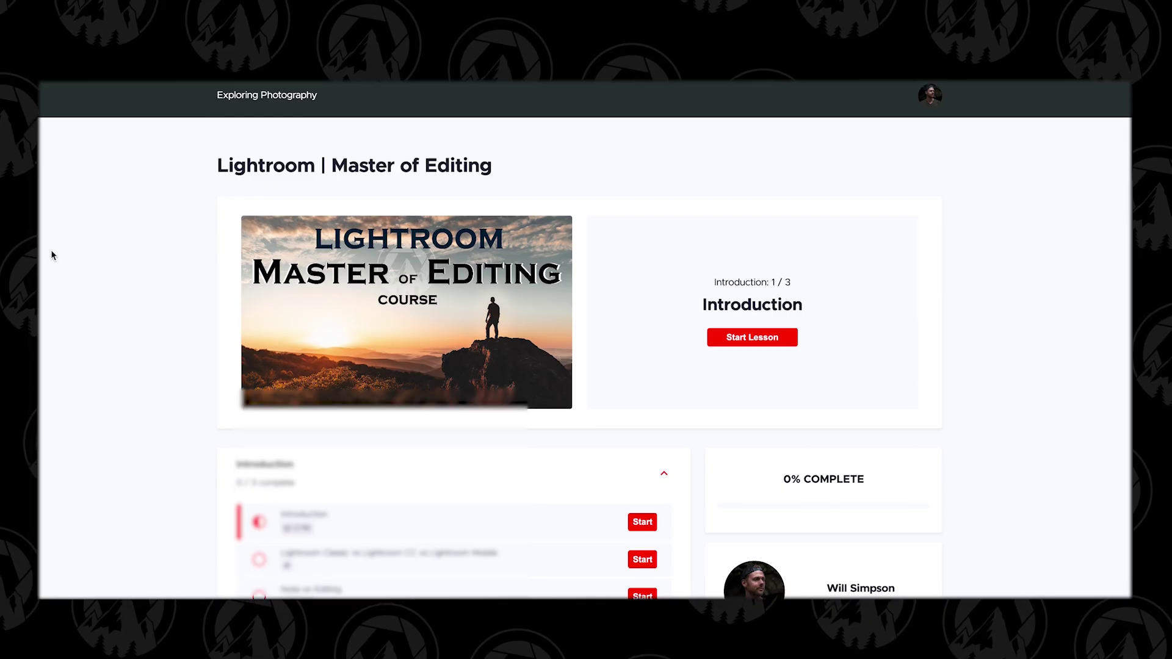
{"action": "scroll", "coordinate": [50, 251], "scroll_direction": "down", "scroll_amount": 4}
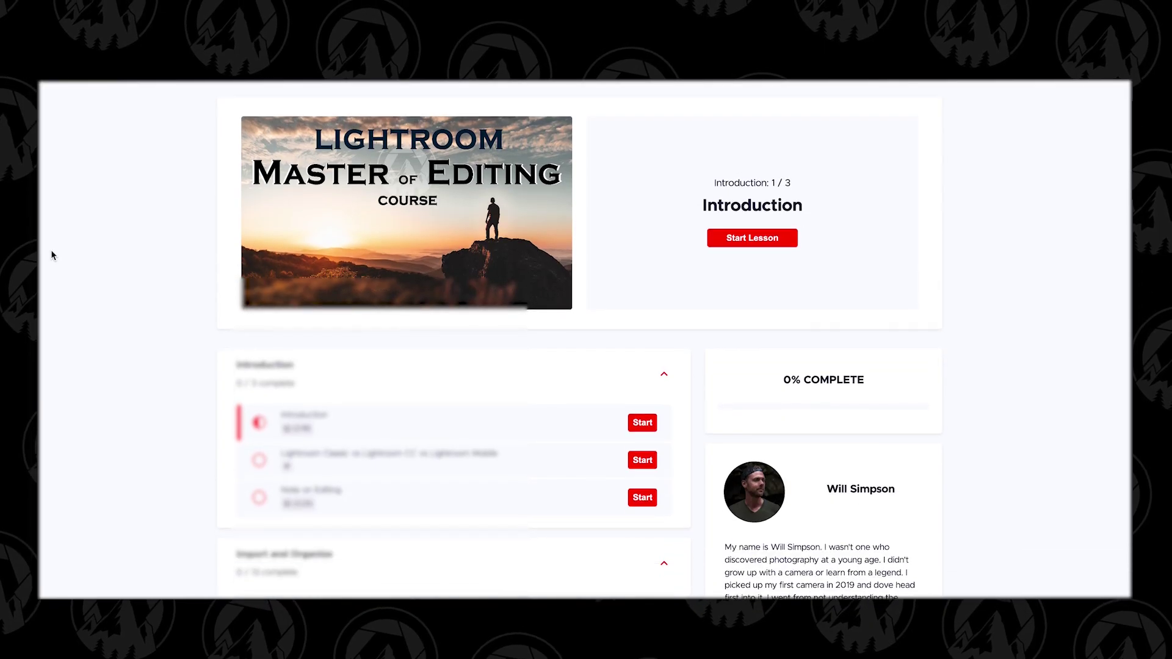
{"action": "scroll", "coordinate": [52, 253], "scroll_direction": "down", "scroll_amount": 10}
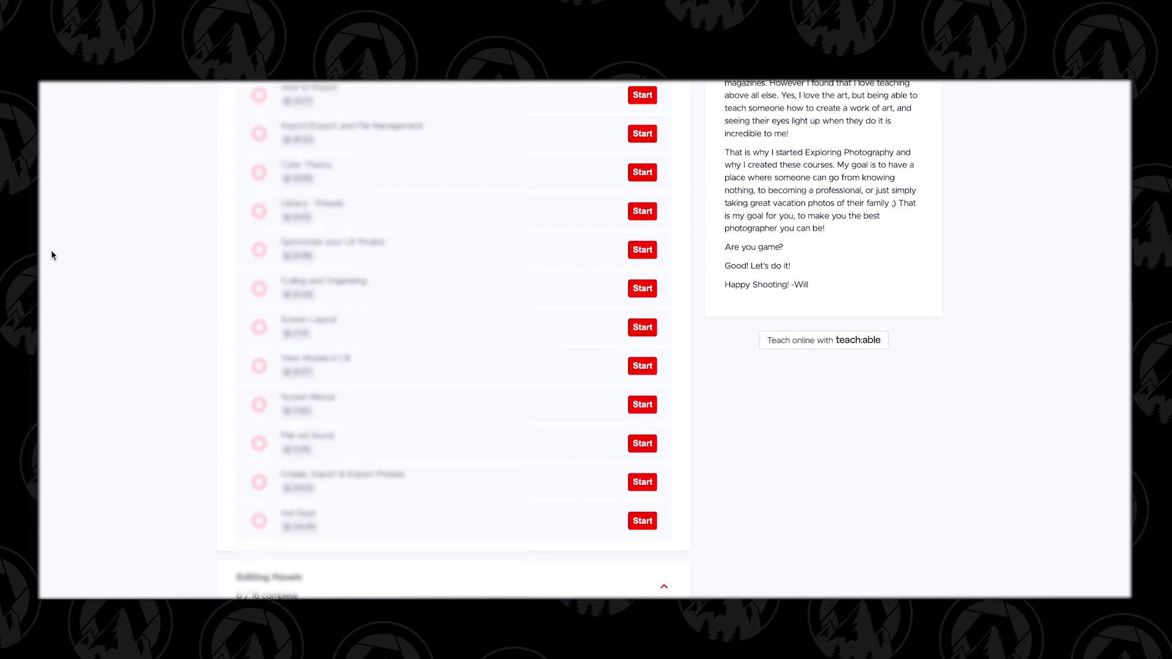
{"action": "scroll", "coordinate": [51, 253], "scroll_direction": "down", "scroll_amount": 10}
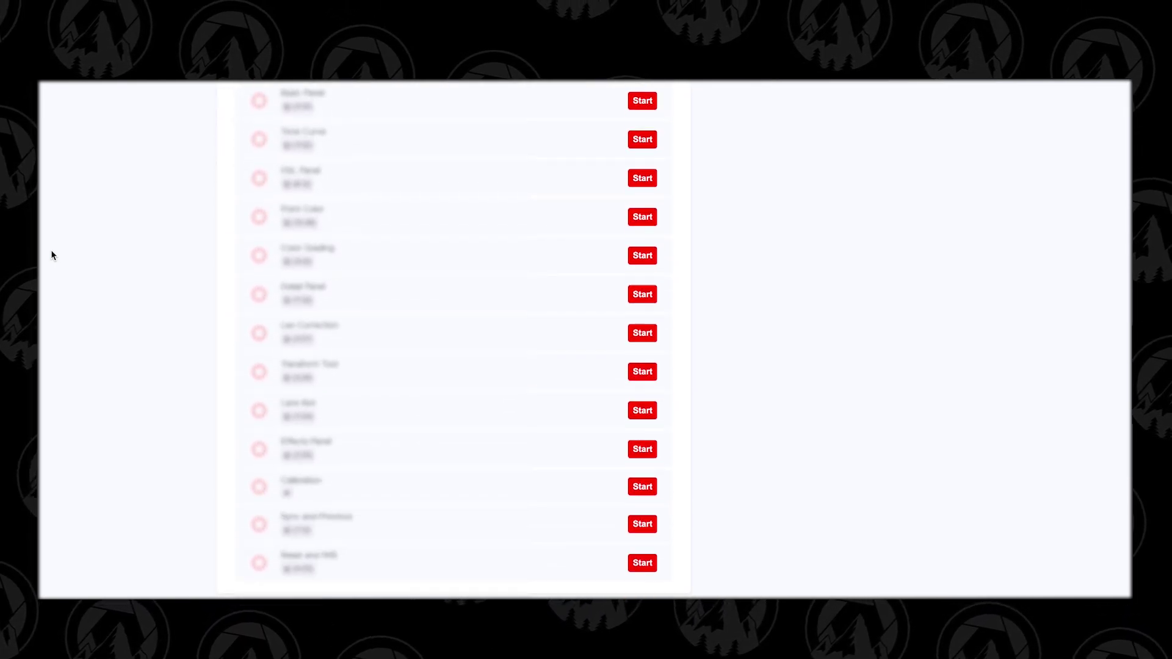
{"action": "scroll", "coordinate": [52, 255], "scroll_direction": "down", "scroll_amount": 10}
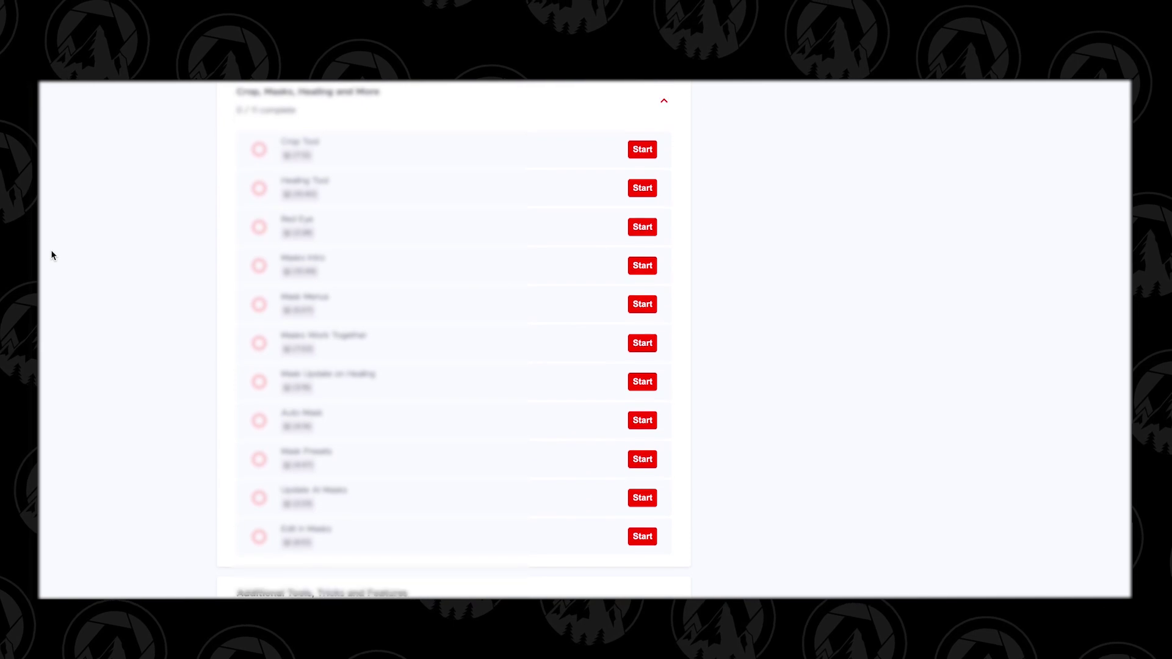
{"action": "scroll", "coordinate": [51, 255], "scroll_direction": "down", "scroll_amount": 5}
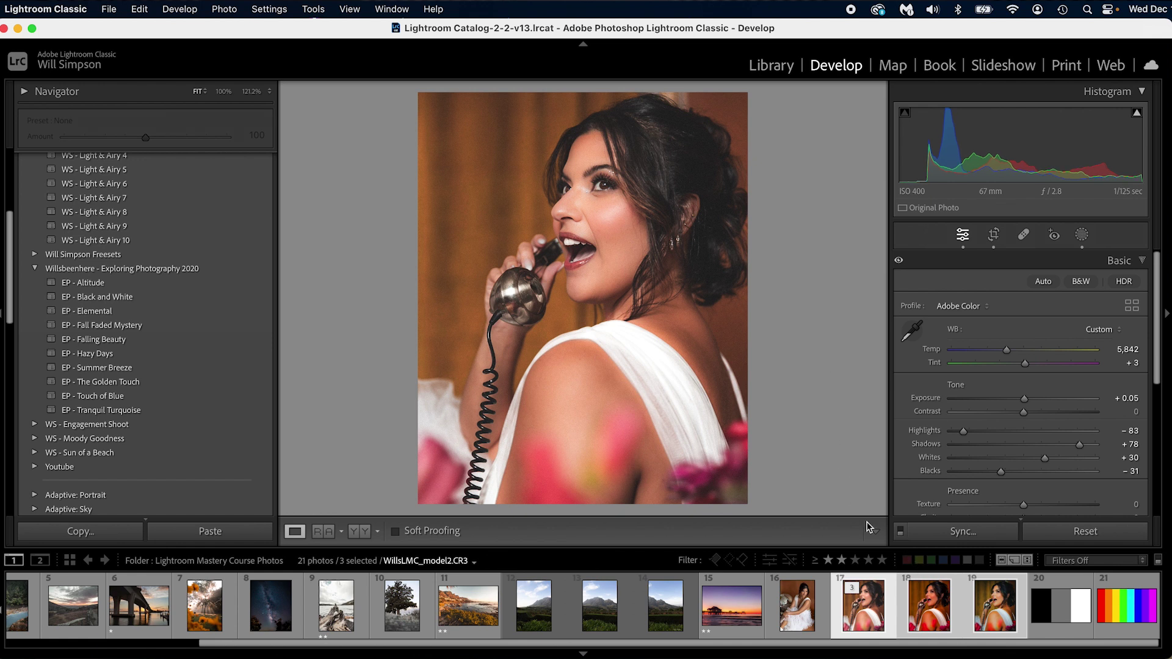
Select only the original portrait and request its removal, prompting a warning about 2 virtual copies.
{"action": "left_click", "coordinate": [956, 627]}
{"action": "key", "text": "super+d"}
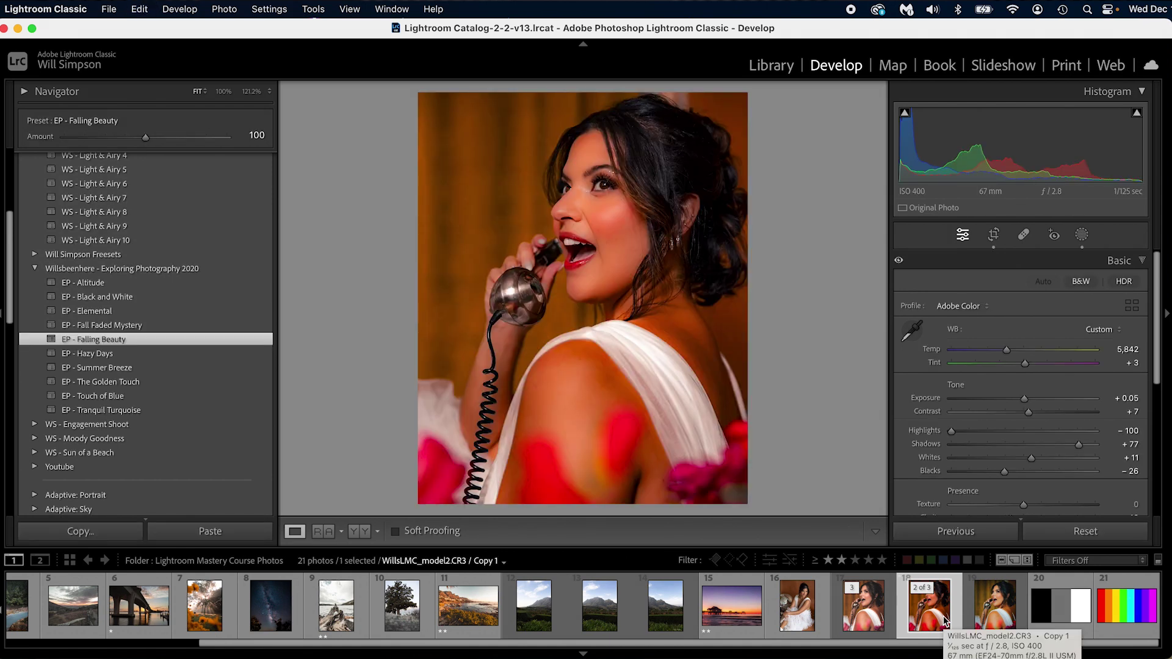
{"action": "left_click", "coordinate": [879, 620]}
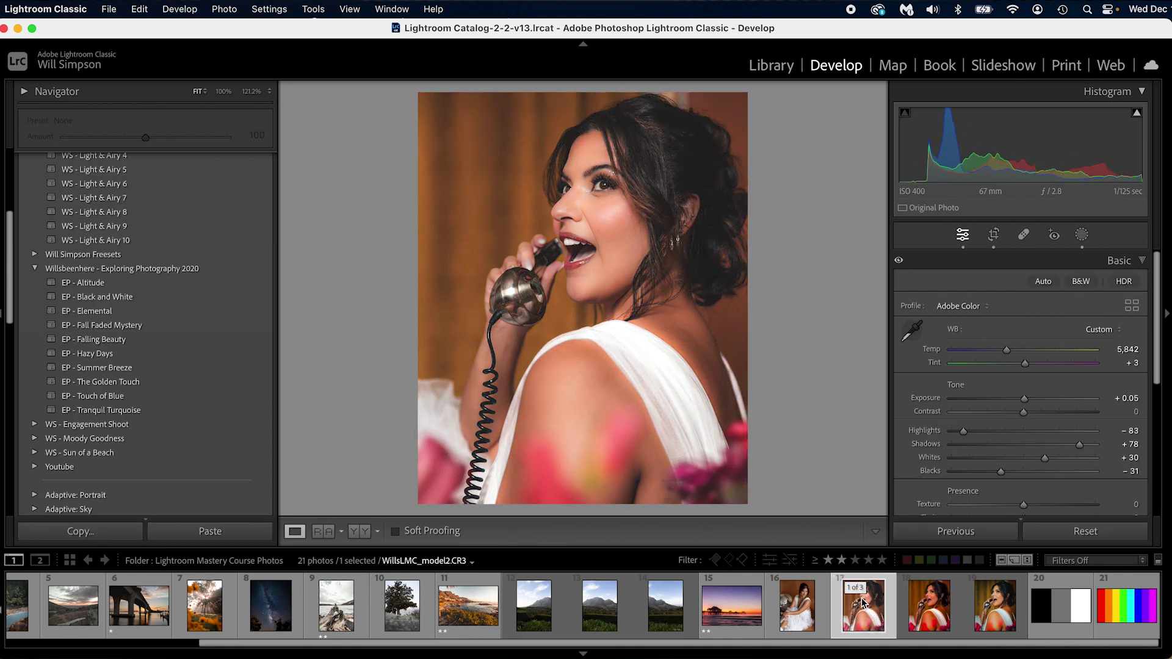
{"action": "key", "text": "BackSpace"}
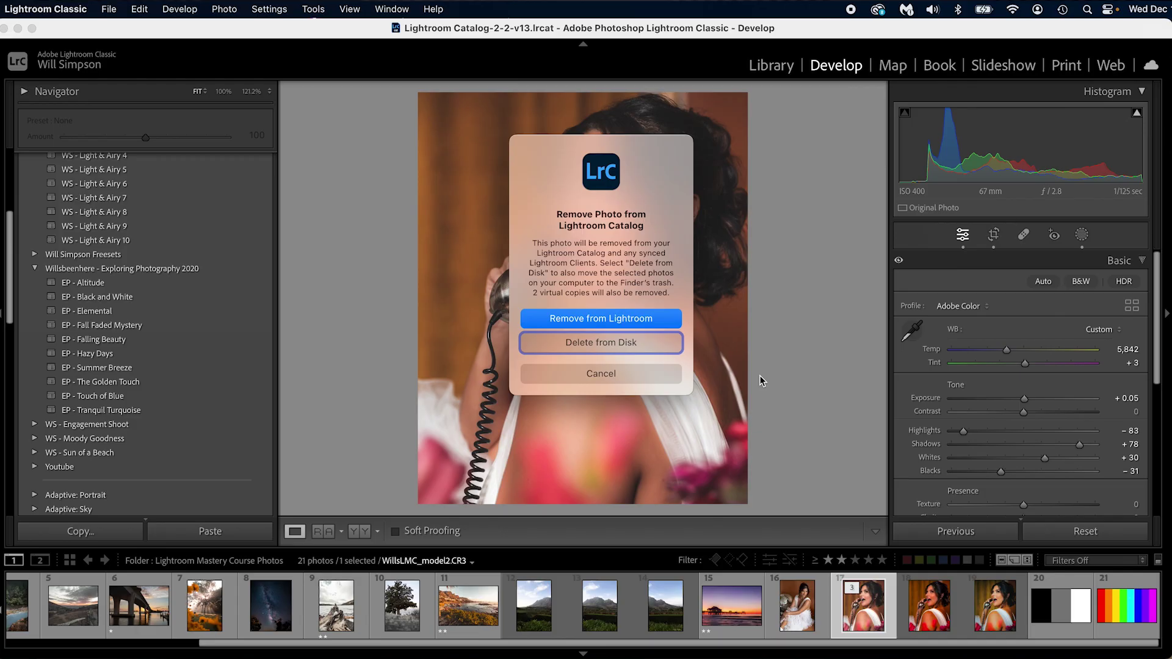
Cancel removing the original, then remove the Tranquil Turquoise Copy 2 from Lightroom.
{"action": "left_click", "coordinate": [681, 373]}
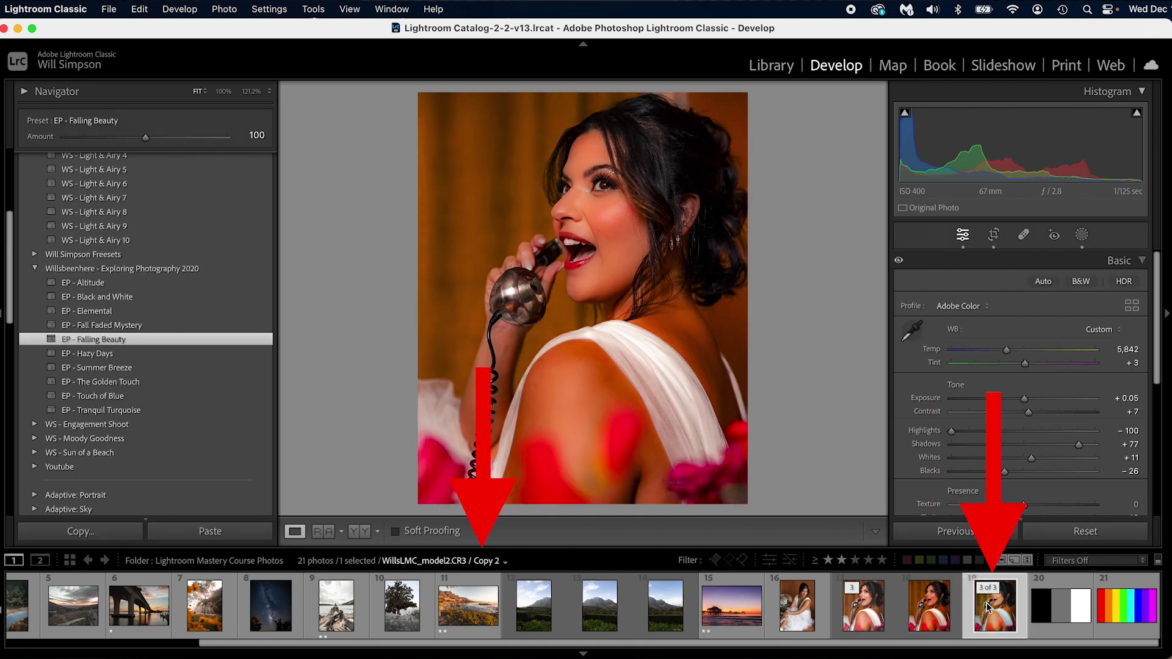
{"action": "key", "text": "Down"}
{"action": "key", "text": "Down"}
{"action": "key", "text": "Down"}
{"action": "key", "text": "Down"}
{"action": "key", "text": "Down"}
{"action": "key", "text": "Delete"}
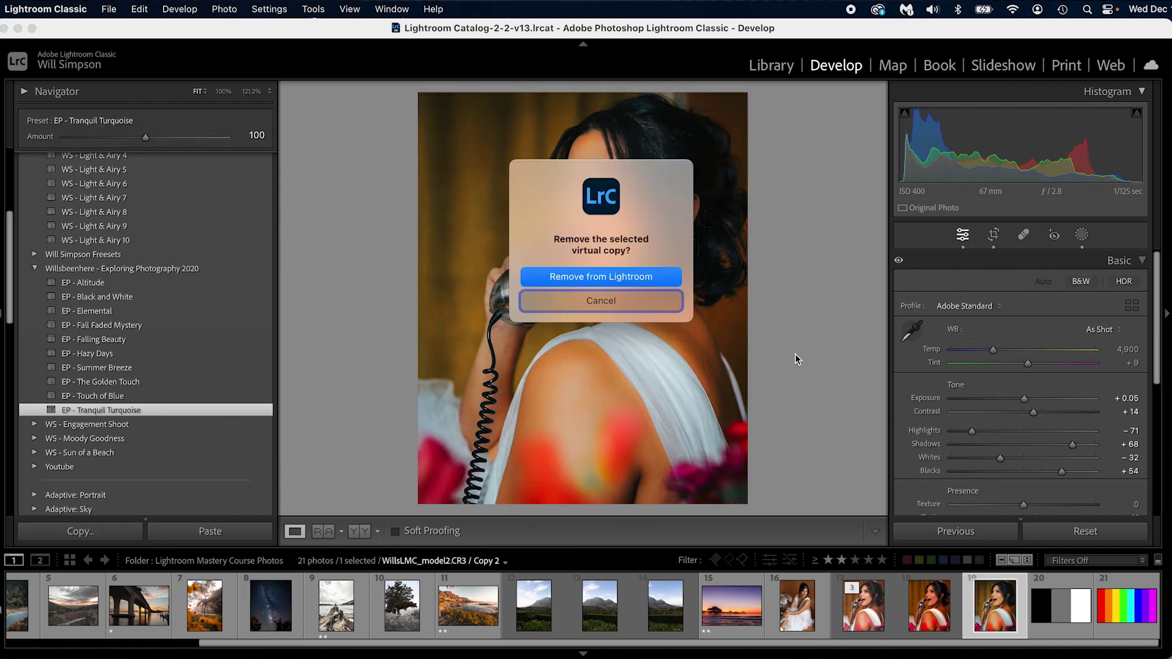
{"action": "left_click", "coordinate": [606, 280]}
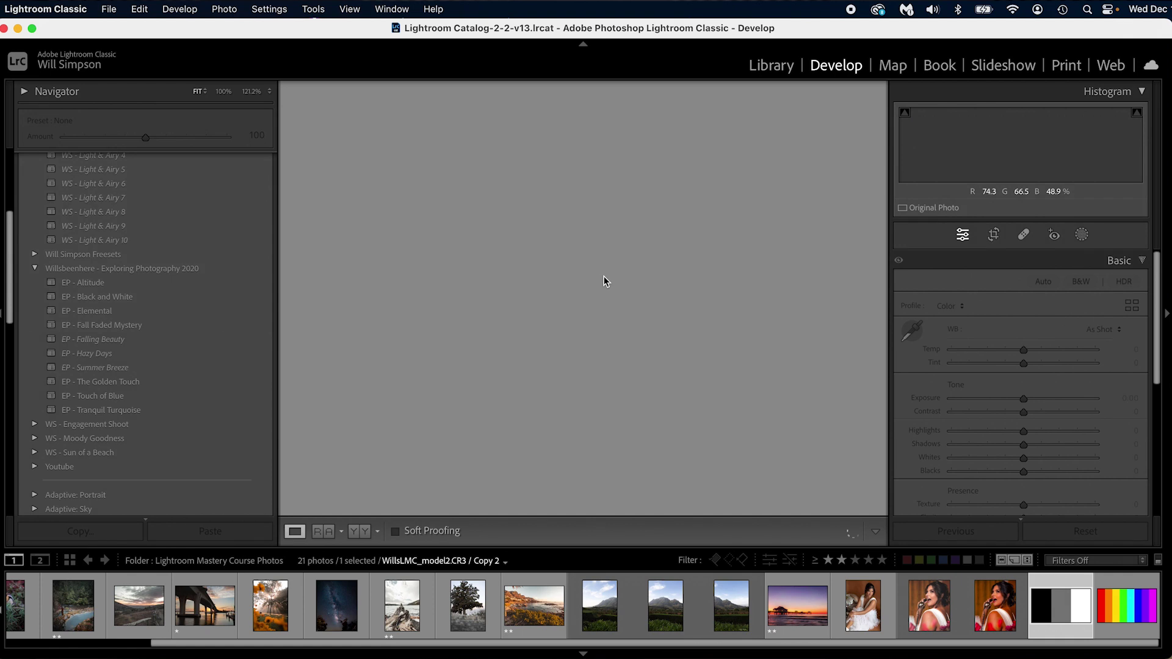